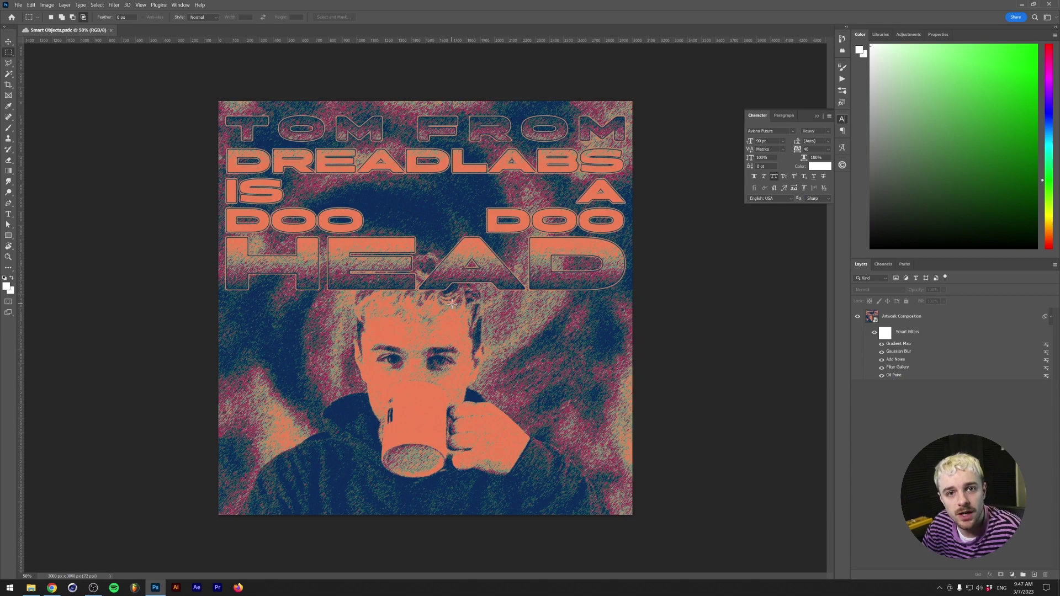
Go to unsplash.com in a new Chrome tab
left_click(52, 587)
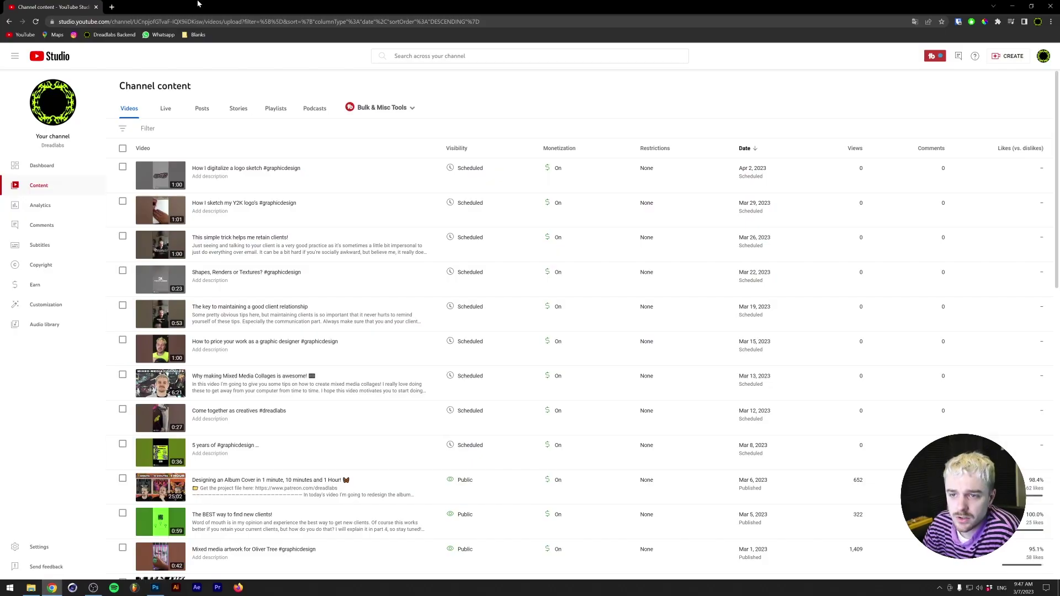
left_click(113, 7)
type("uns")
key("Return")
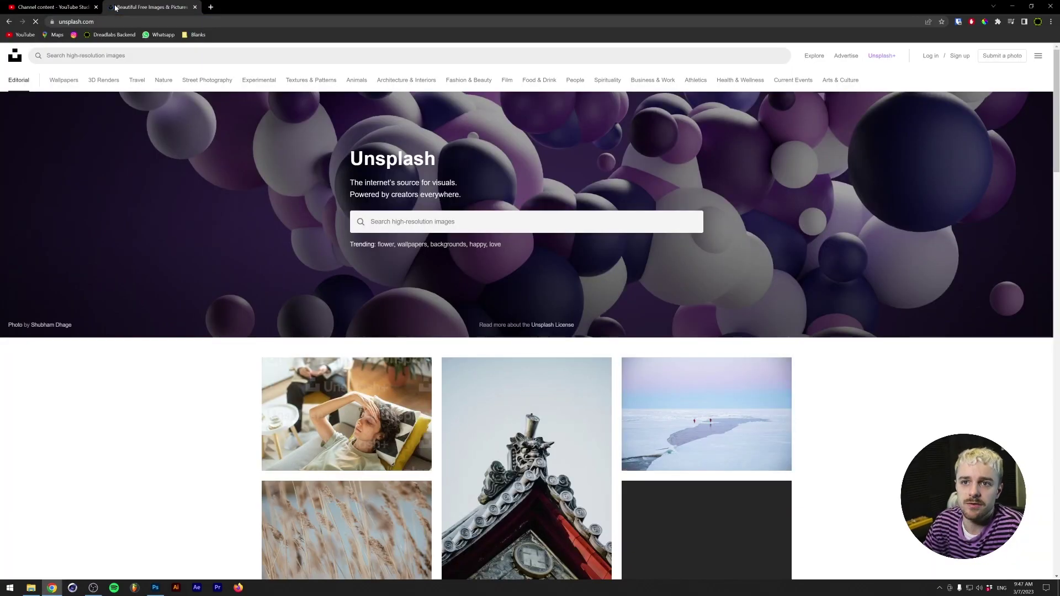
Search for and download the man-in-cream-jacket photo, then start a new Photoshop document
left_click(497, 221)
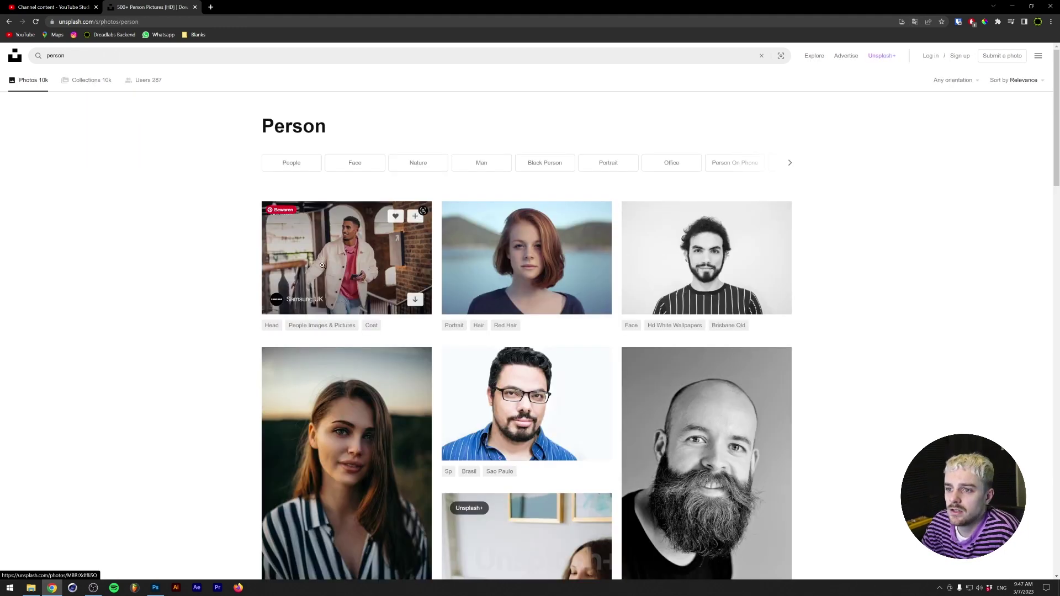
left_click(413, 283)
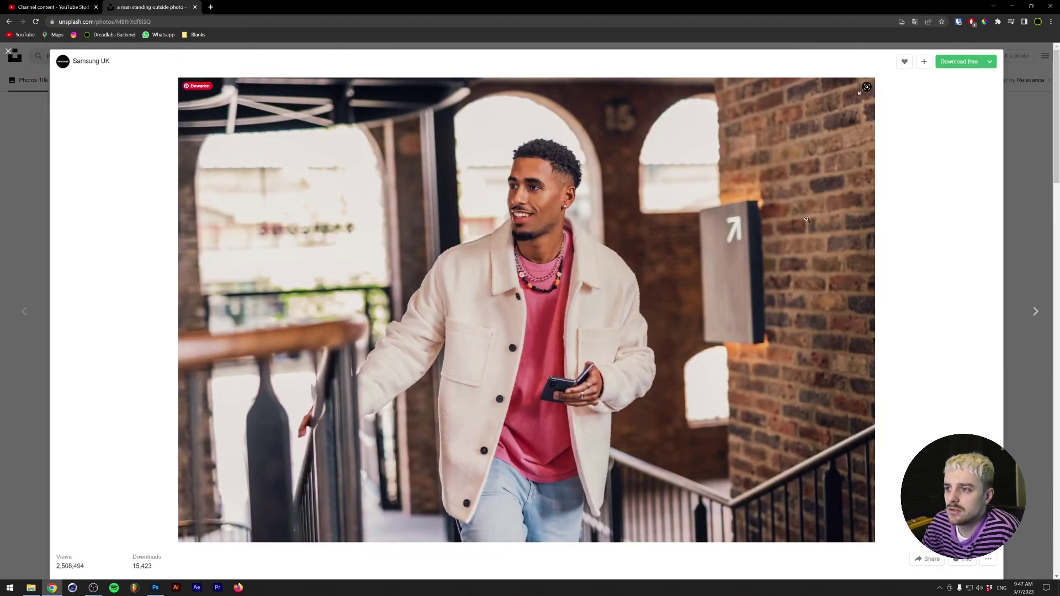
left_click(951, 62)
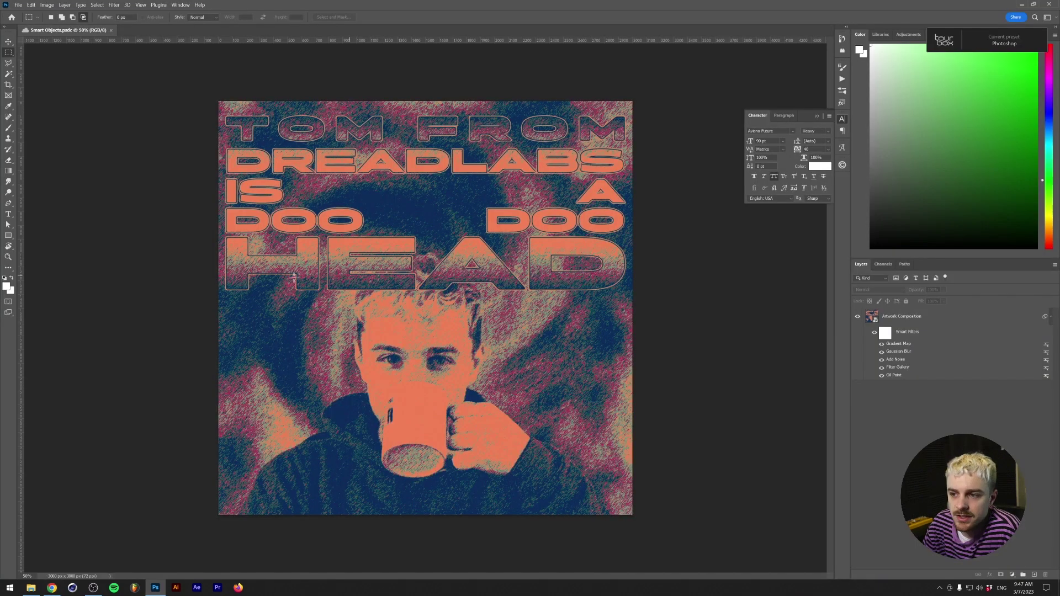
key("ctrl+n")
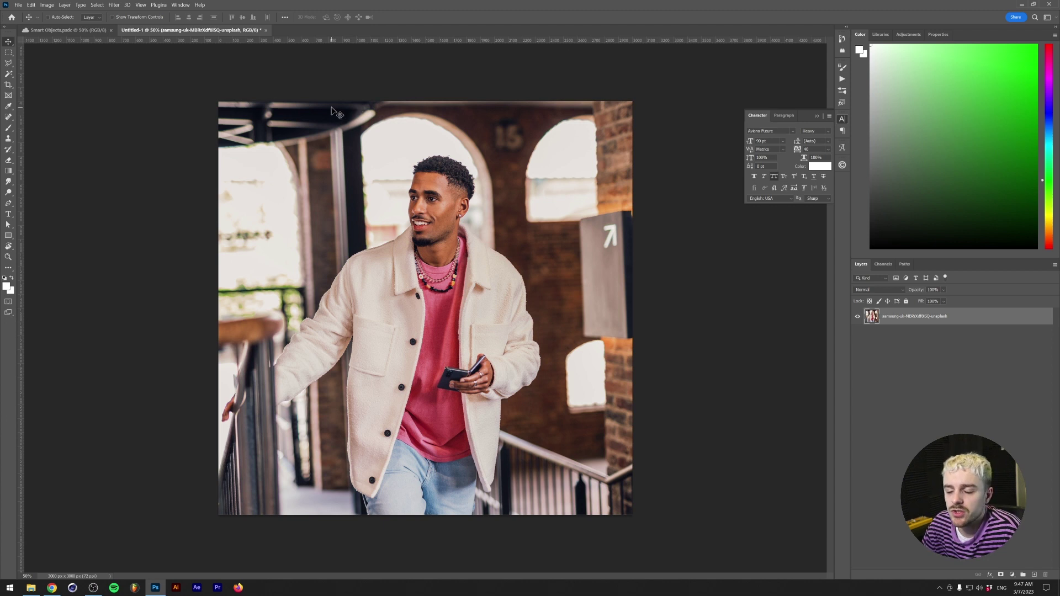
Apply Stylize > Oil Paint to the photo with its default settings
left_click(114, 6)
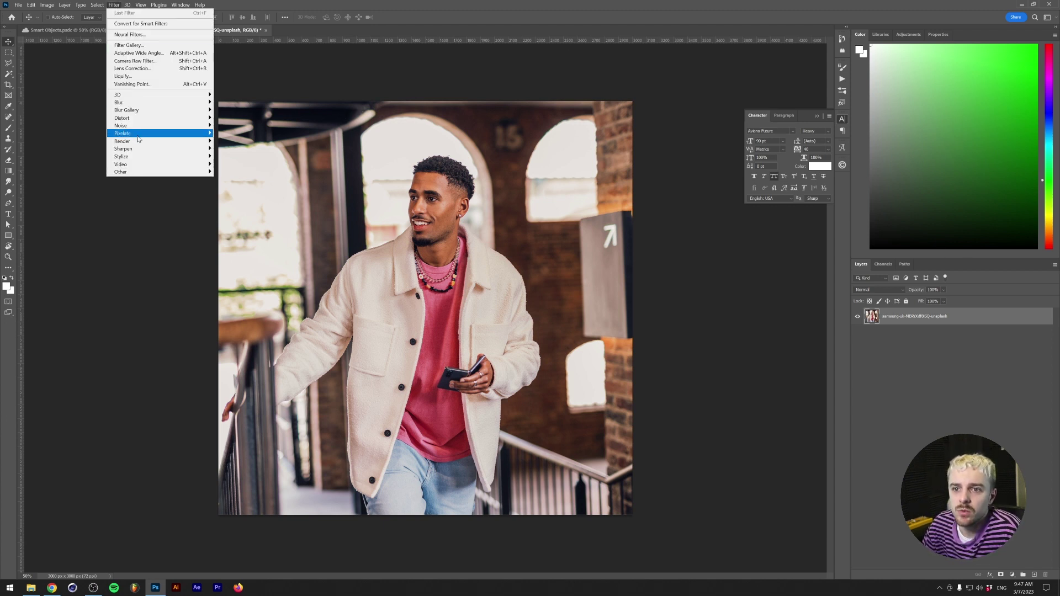
mouse_move(146, 156)
left_click(237, 188)
key("Return")
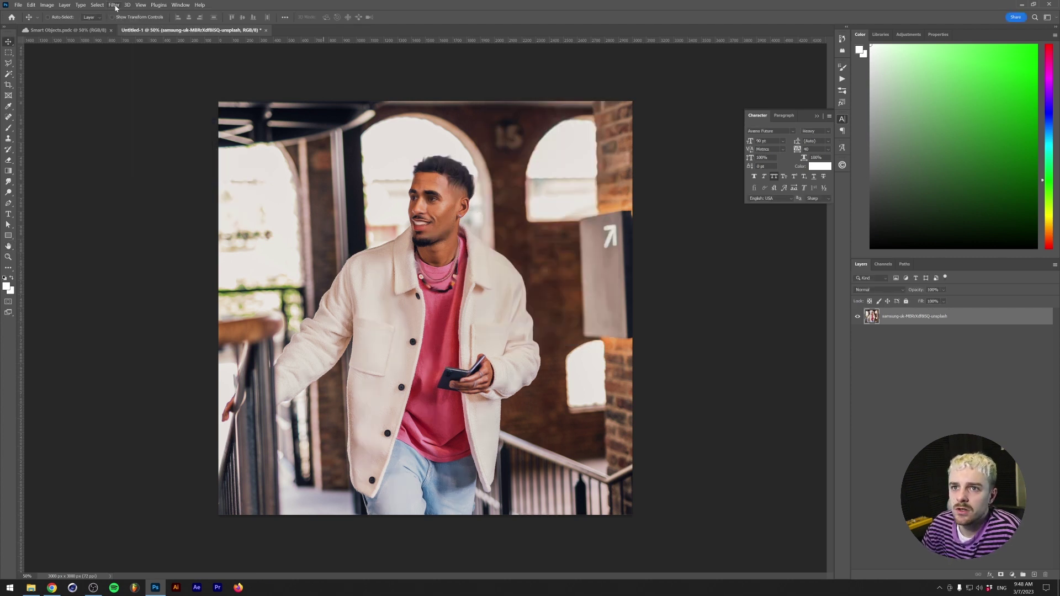
Apply the Graphic Pen sketch from Filter Gallery, then Noise > Despeckle
left_click(114, 5)
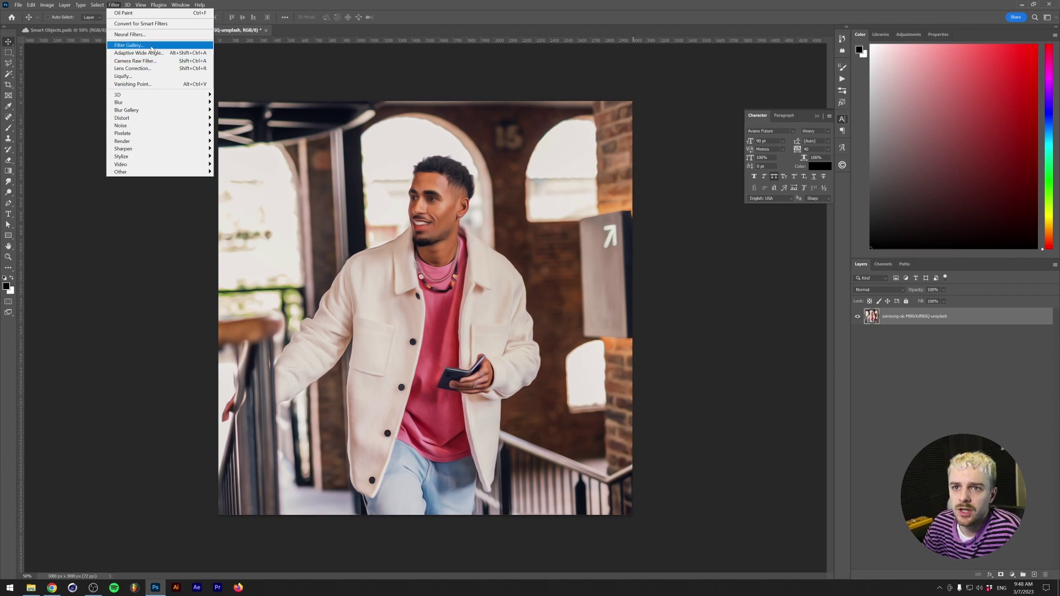
left_click(133, 47)
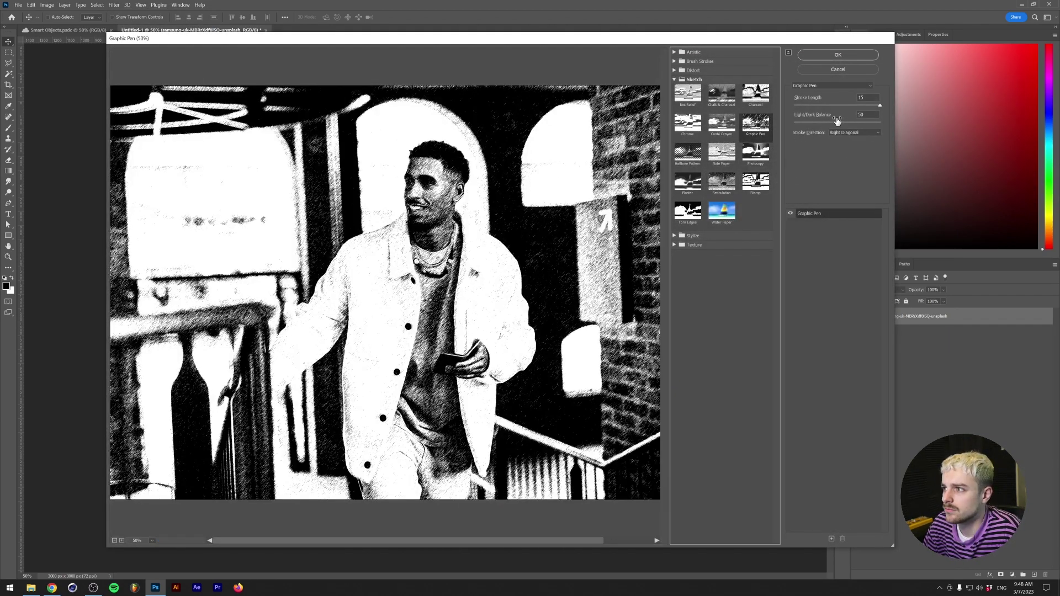
left_click(838, 55)
left_click(113, 5)
mouse_move(166, 126)
left_click(226, 133)
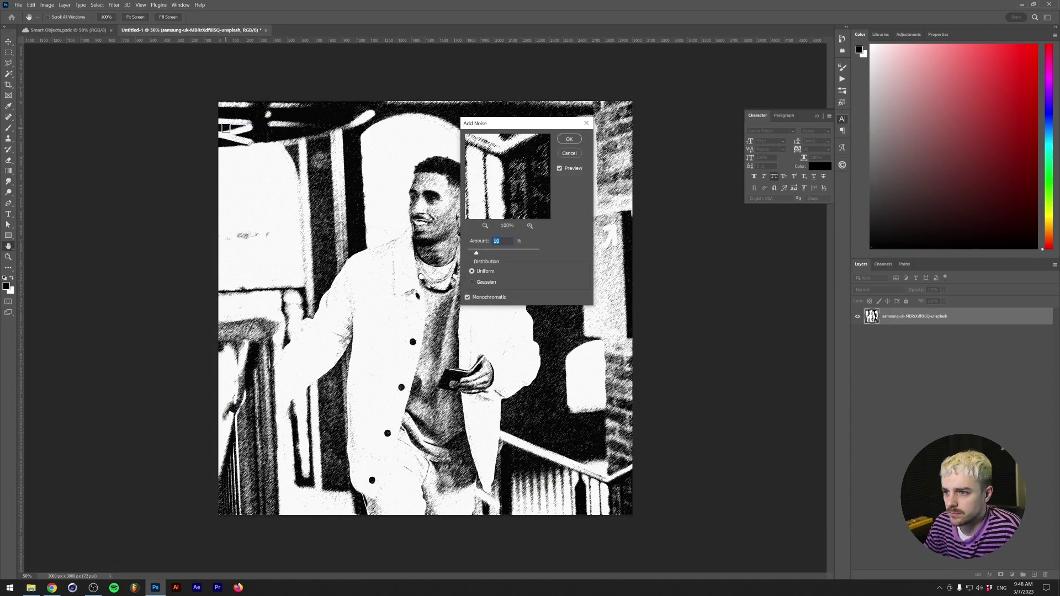
Soften the sketch with a 0.5-radius Gaussian Blur
left_click(114, 5)
mouse_move(165, 104)
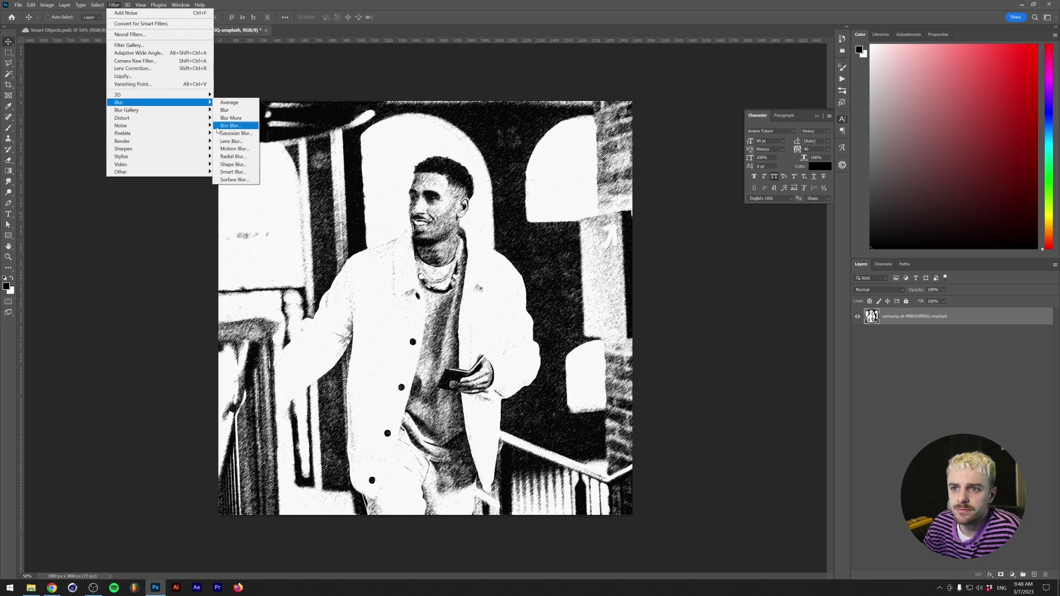
left_click(228, 131)
key("Return")
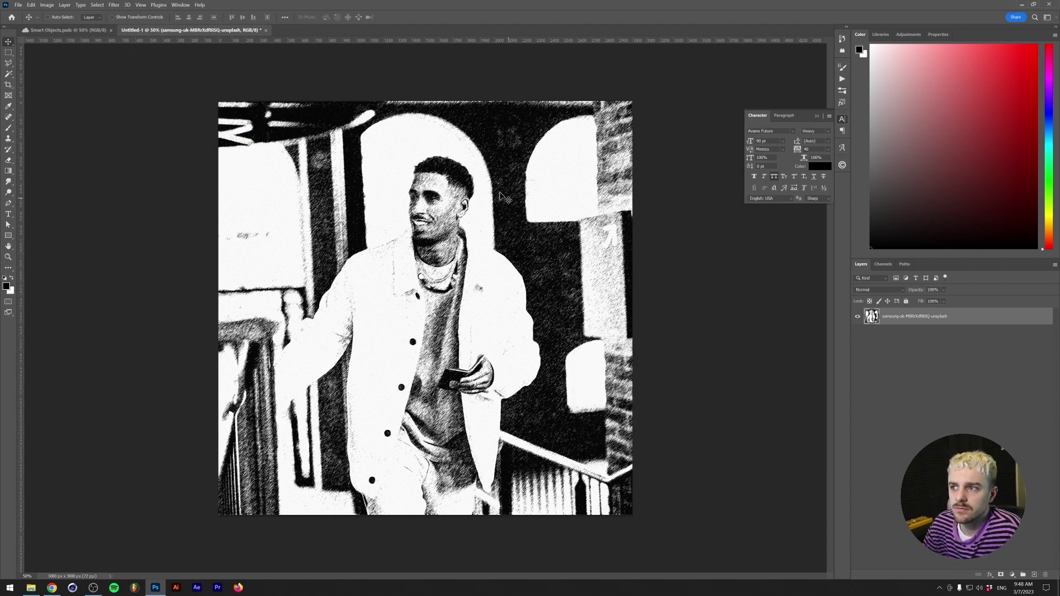
Add a Gradient Map and preview the purple-green and orange-blue presets
left_click(56, 5)
mouse_move(99, 24)
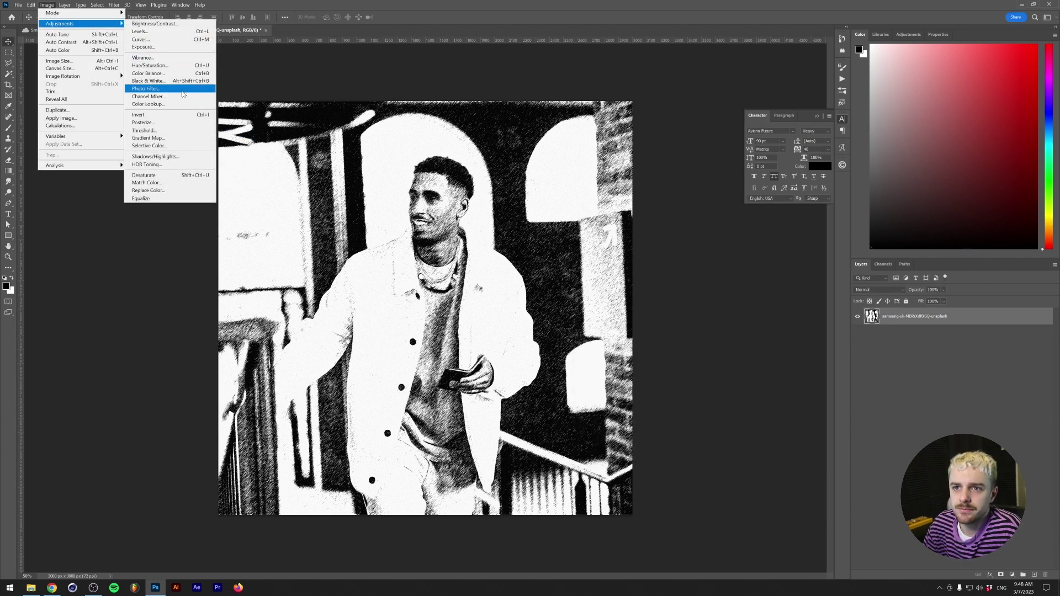
left_click(147, 138)
left_click(562, 184)
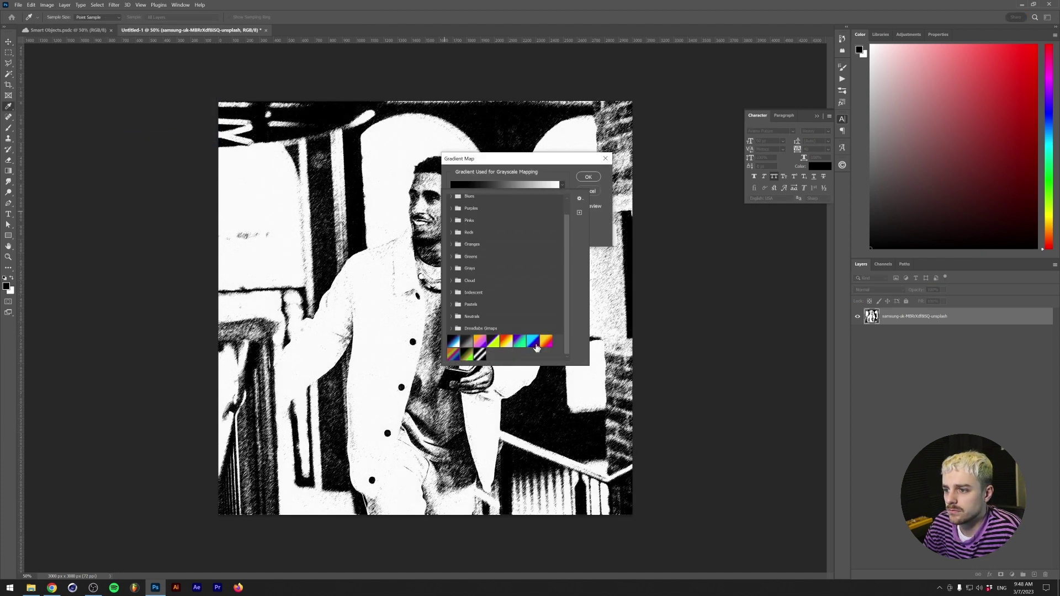
left_click(489, 339)
key("Right")
key("Right")
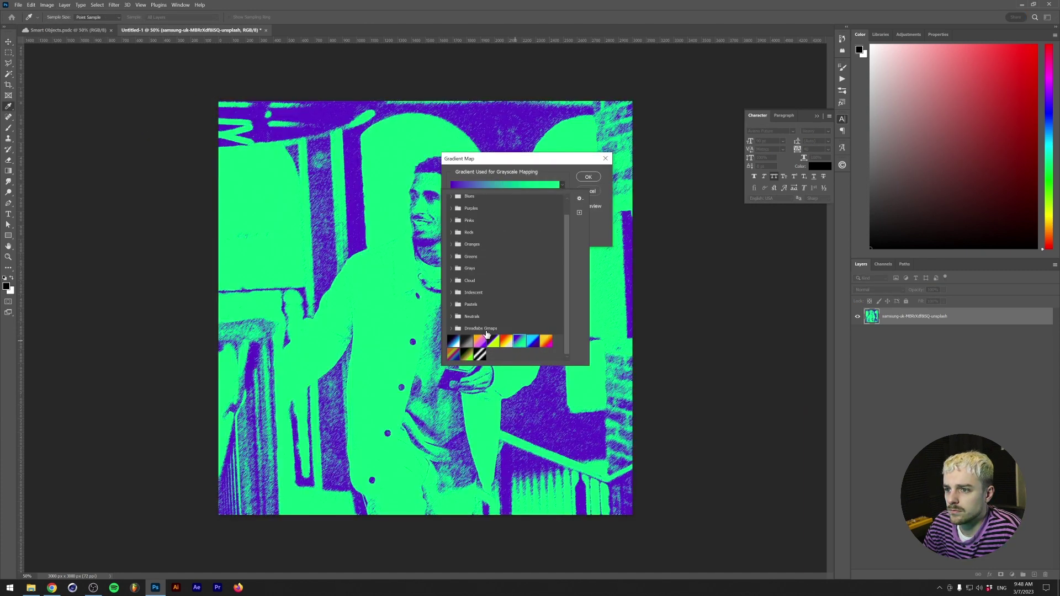
left_click(454, 355)
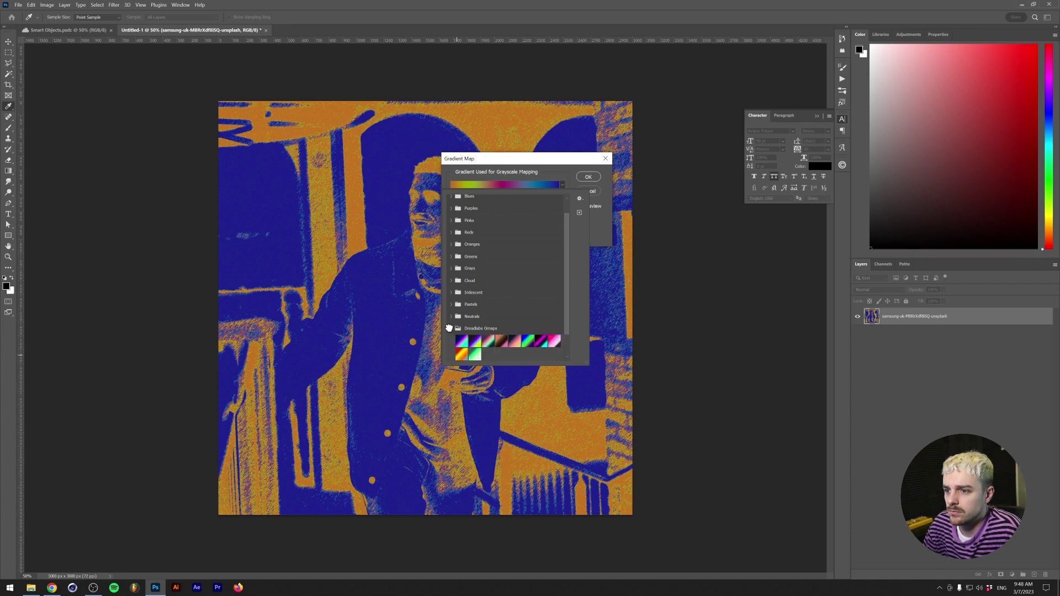
Apply the navy and peach gradient from the Dreadlabs Gmaps collection
left_click(466, 330)
left_click(489, 316)
left_click(504, 317)
left_click(514, 315)
left_click(590, 178)
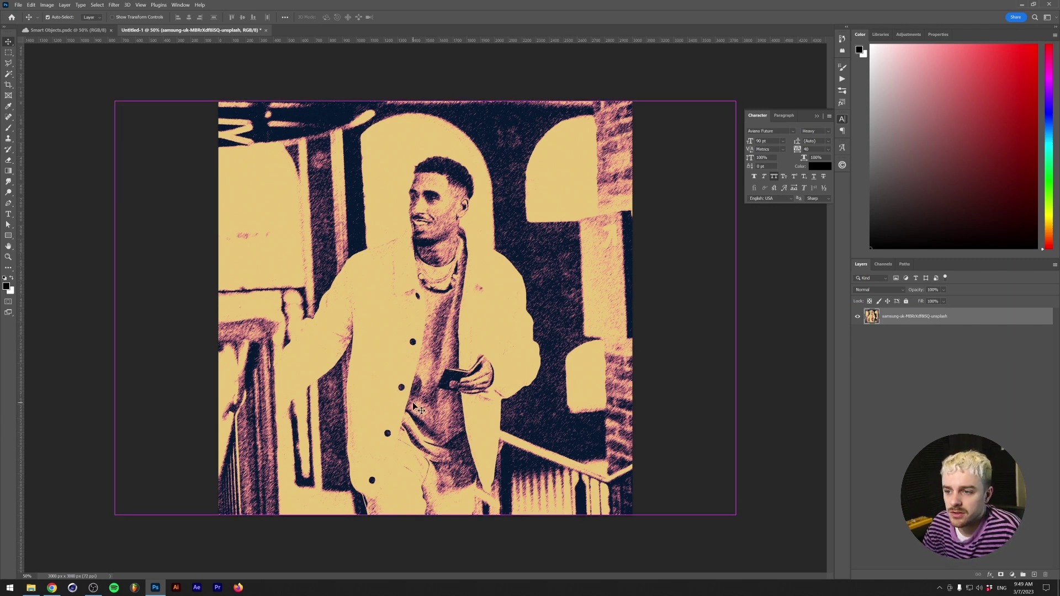
Undo back to the original colour photo and convert its layer to a smart object
key("ctrl+z")
key("ctrl+z")
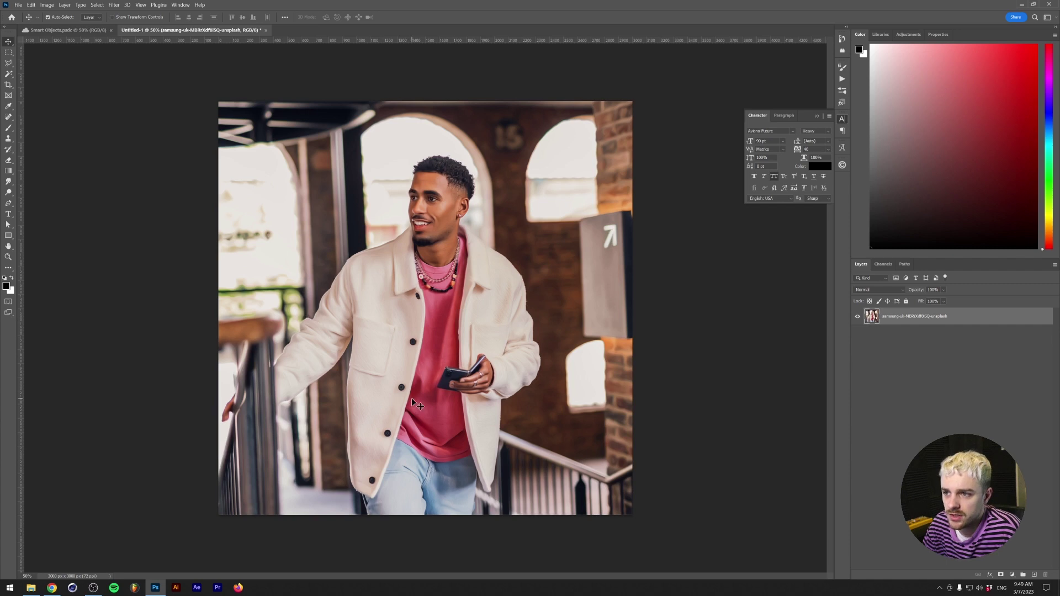
right_click(859, 375)
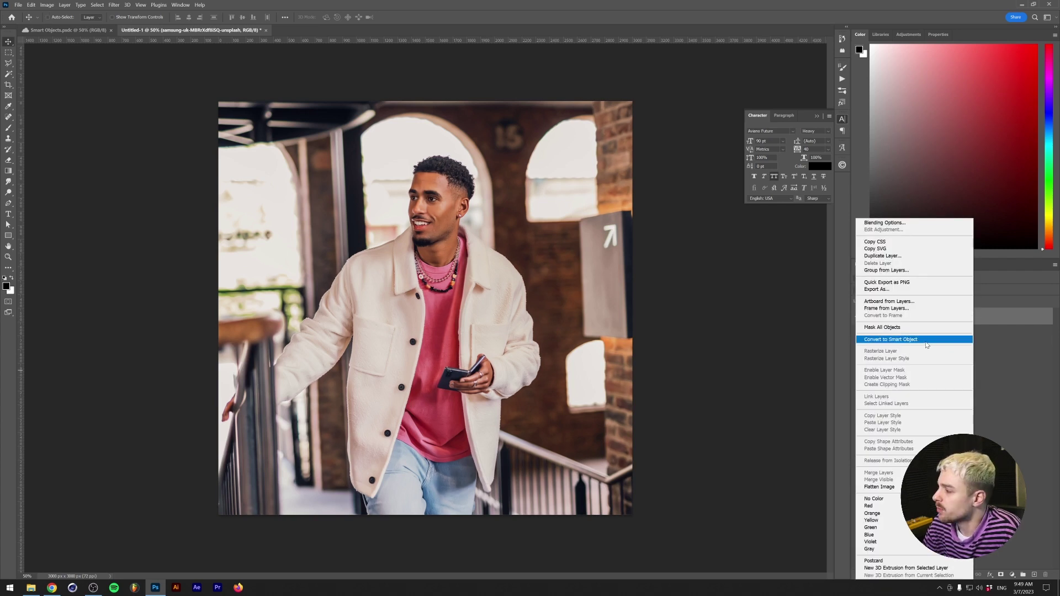
left_click(927, 340)
left_click(114, 5)
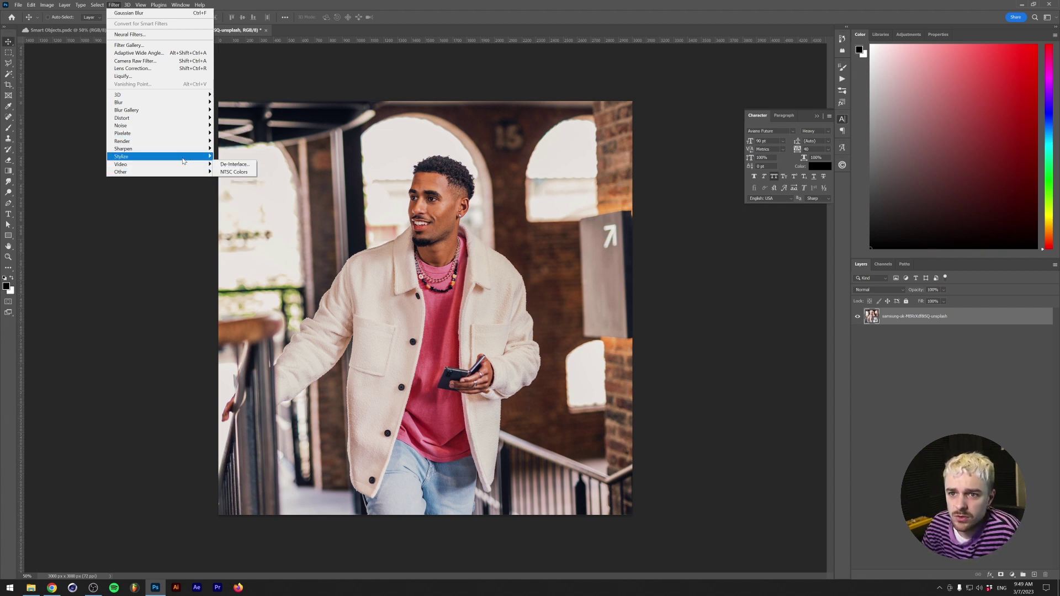
Add Oil Paint and a Filter Gallery sketch as smart filters
left_click(232, 188)
left_click(593, 92)
left_click(114, 4)
key("Escape")
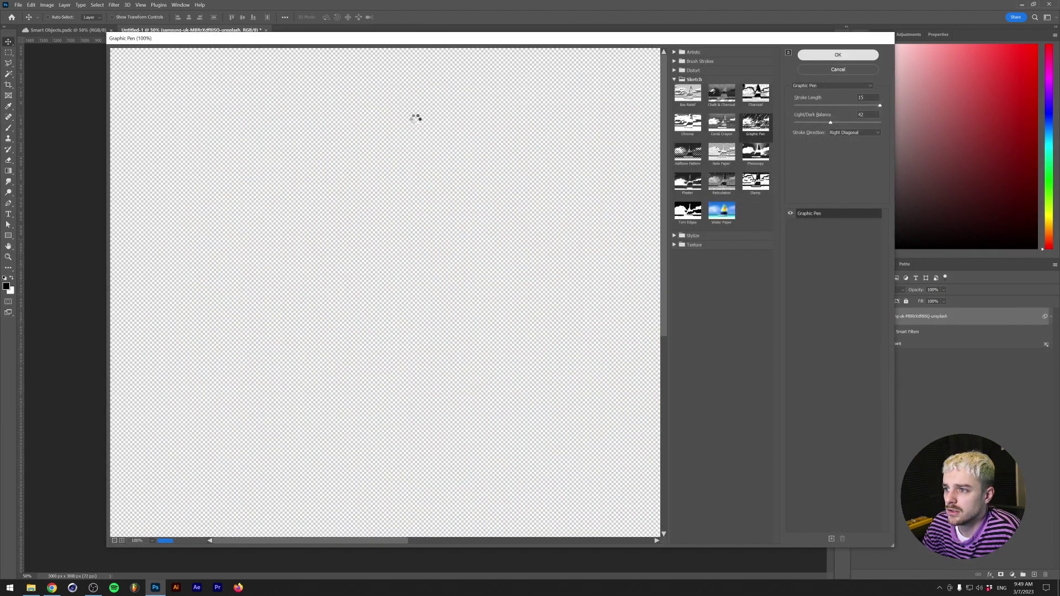
key("Return")
Add Add Noise and Gaussian Blur smart filters with their default amounts
left_click(113, 4)
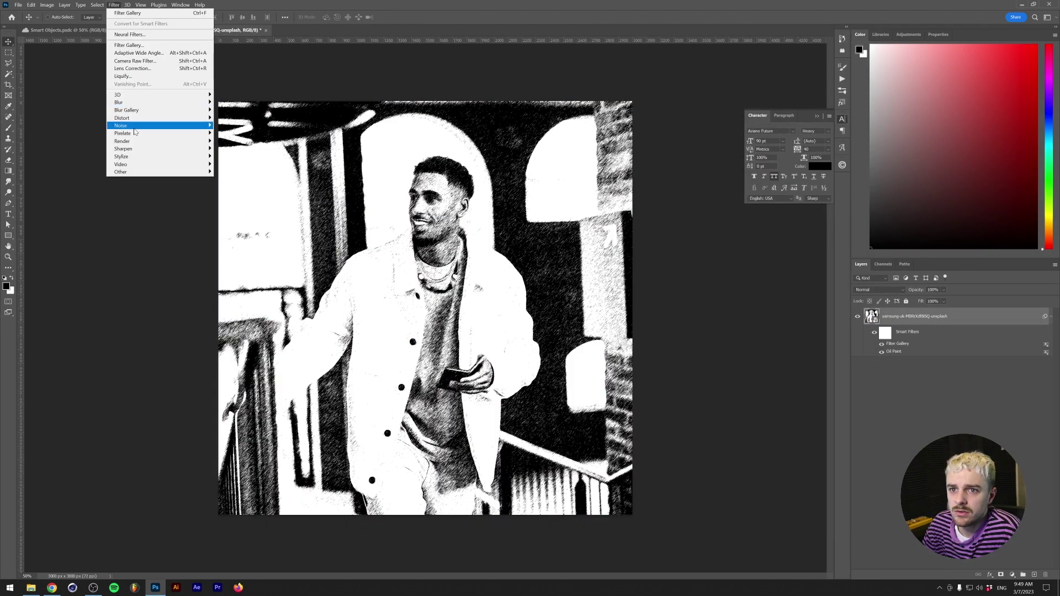
left_click(243, 126)
key("Return")
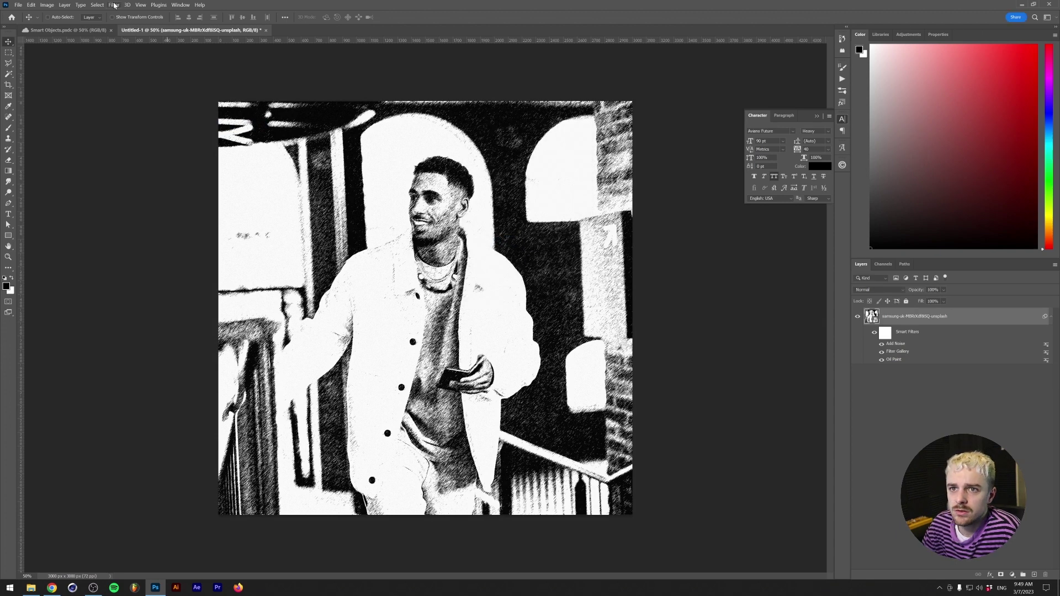
left_click(113, 4)
left_click(234, 135)
key("Return")
Apply a Gradient Map using the cream and purple preset
left_click(47, 5)
mouse_move(83, 23)
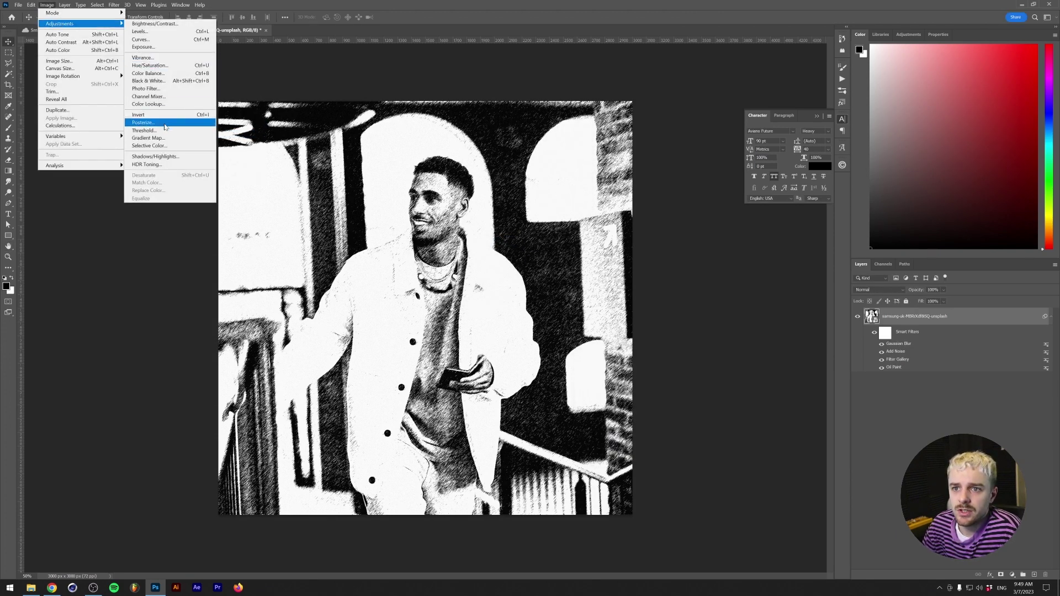
left_click(160, 138)
left_click(562, 181)
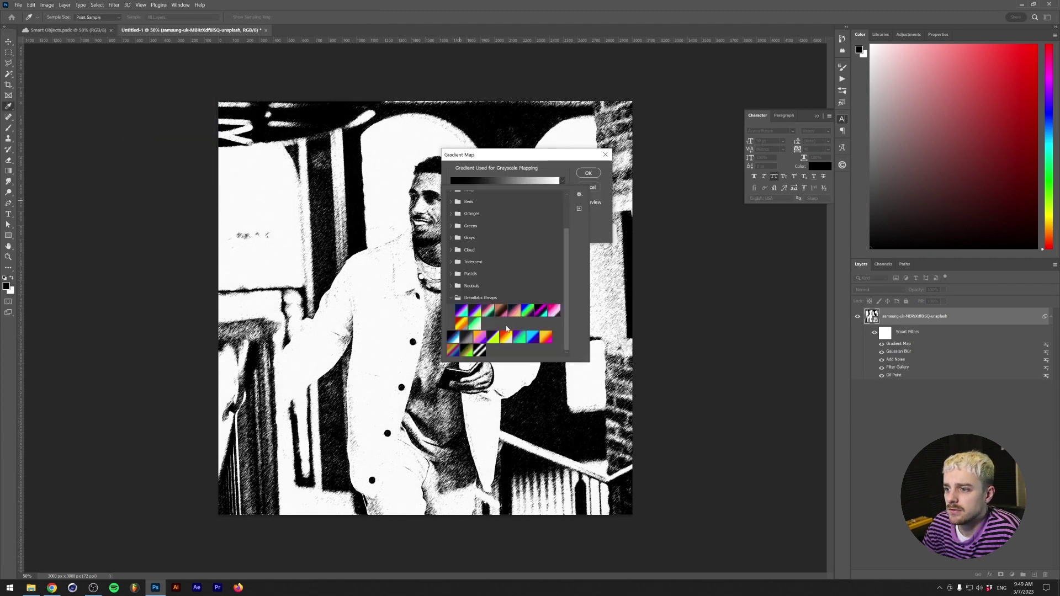
left_click(506, 335)
left_click(467, 351)
key("Return")
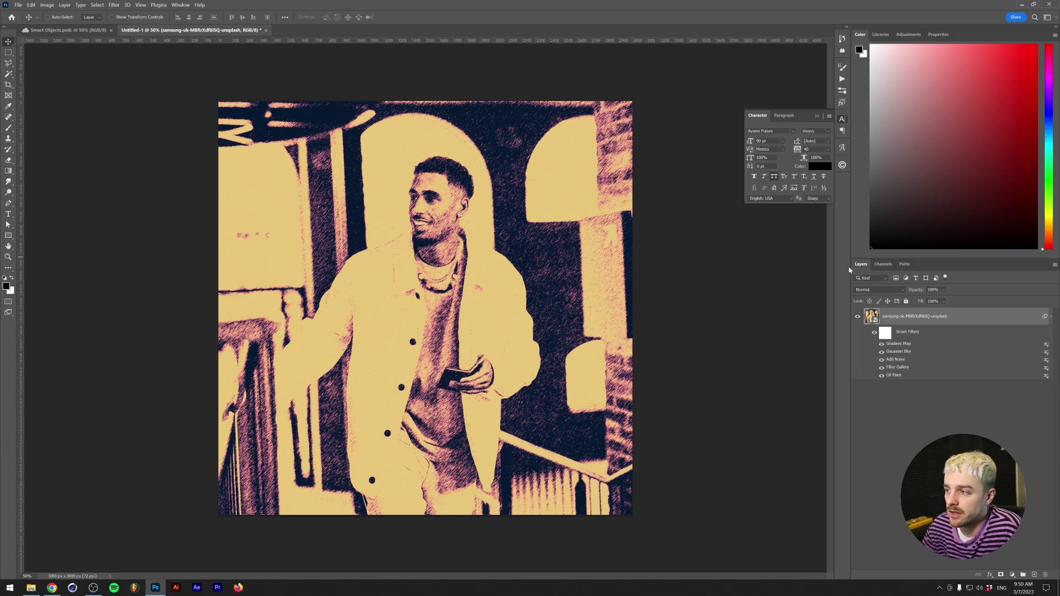
Open the smart object's .psb contents, then find the man-in-green photo on Unsplash
double_click(871, 316)
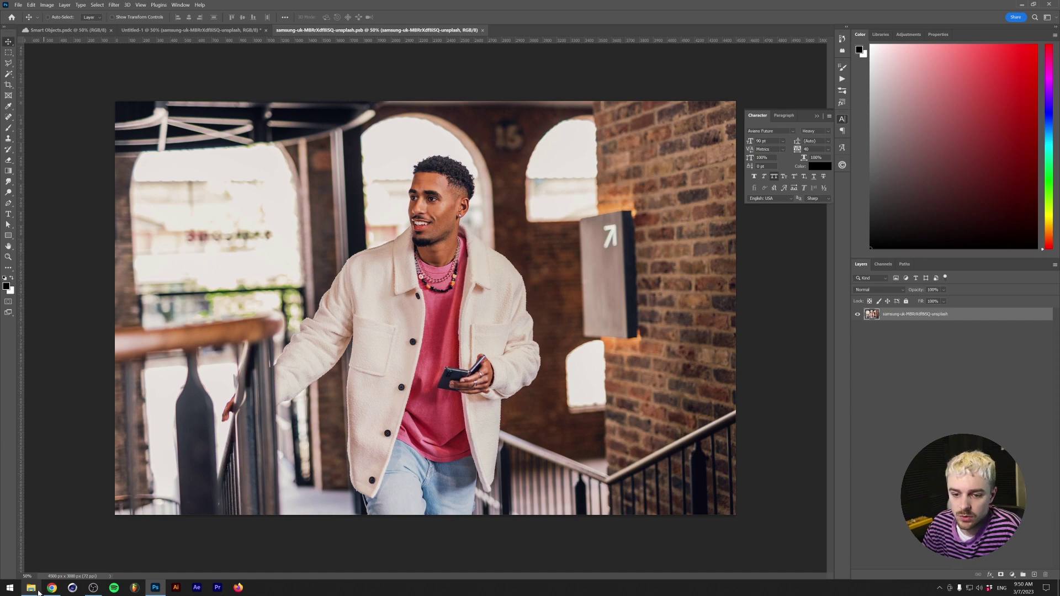
left_click(48, 589)
left_click(34, 410)
scroll(133, 397, "down", 5)
scroll(131, 399, "down", 9)
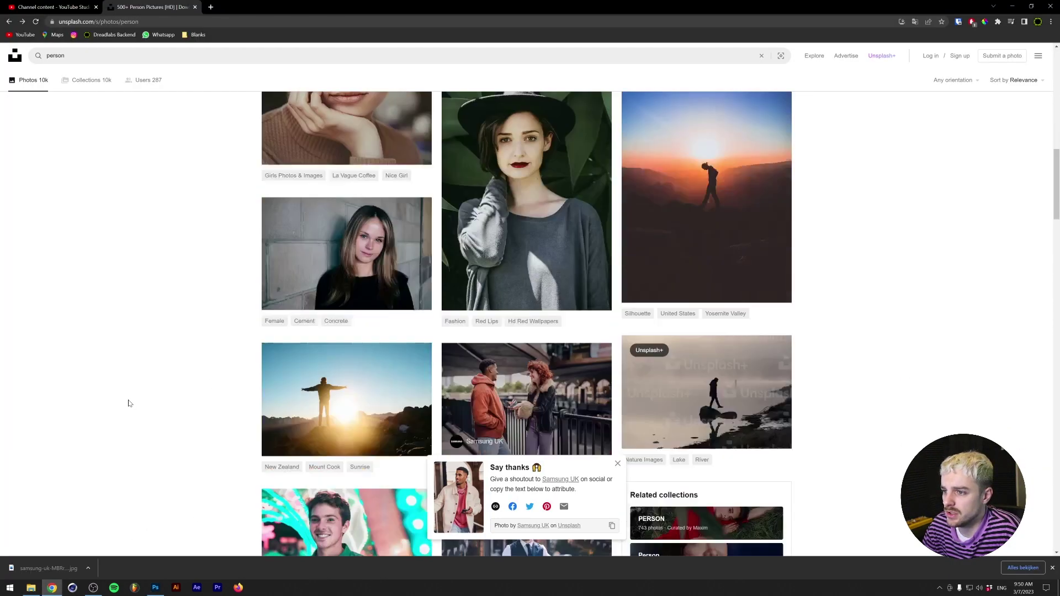
scroll(128, 403, "down", 3)
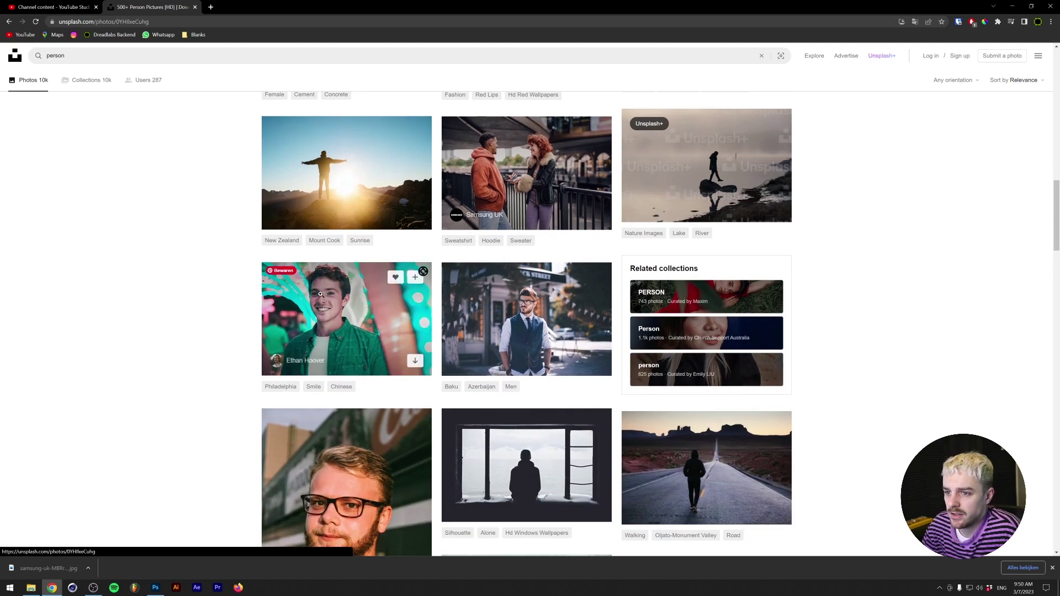
left_click(321, 294)
right_click(373, 287)
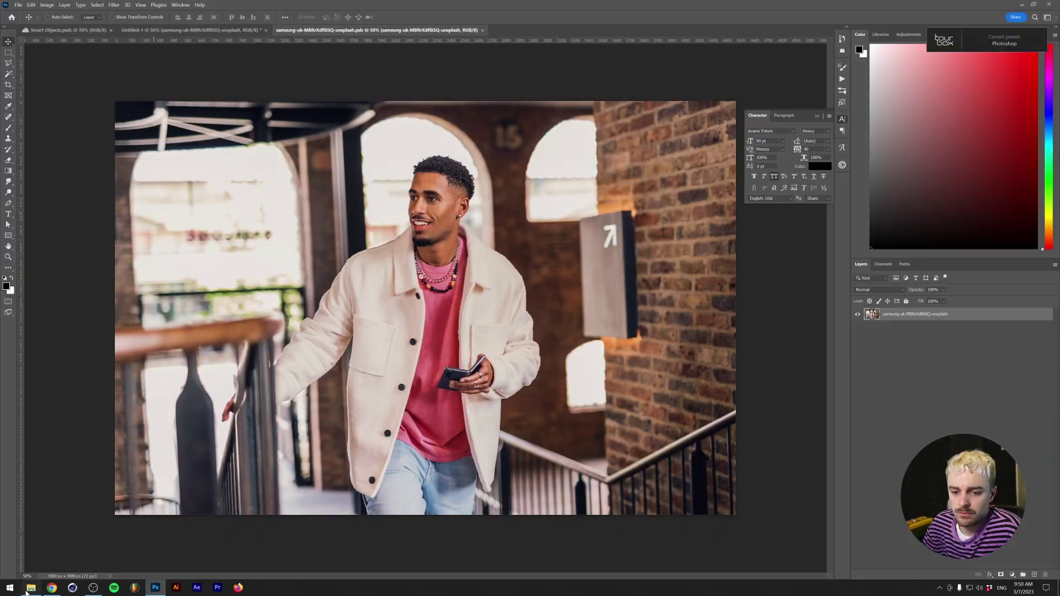
Drag the green-shirt photo onto the .psb canvas, enlarge it to fill, and close the .psb
key("alt+Tab")
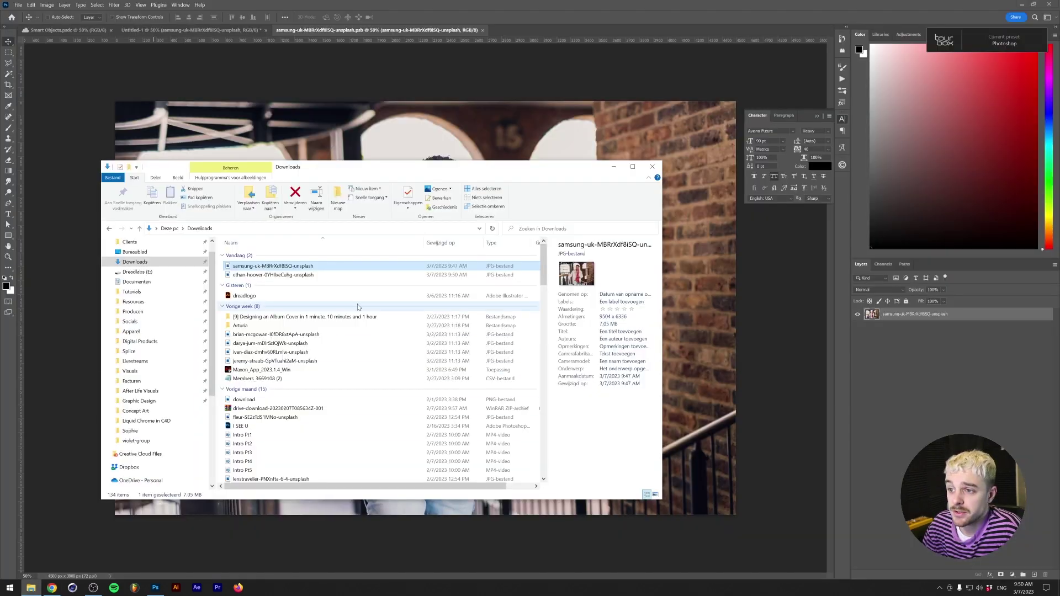
left_click_drag(290, 276, 363, 122)
left_click_drag(428, 146, 459, 102)
key("Return")
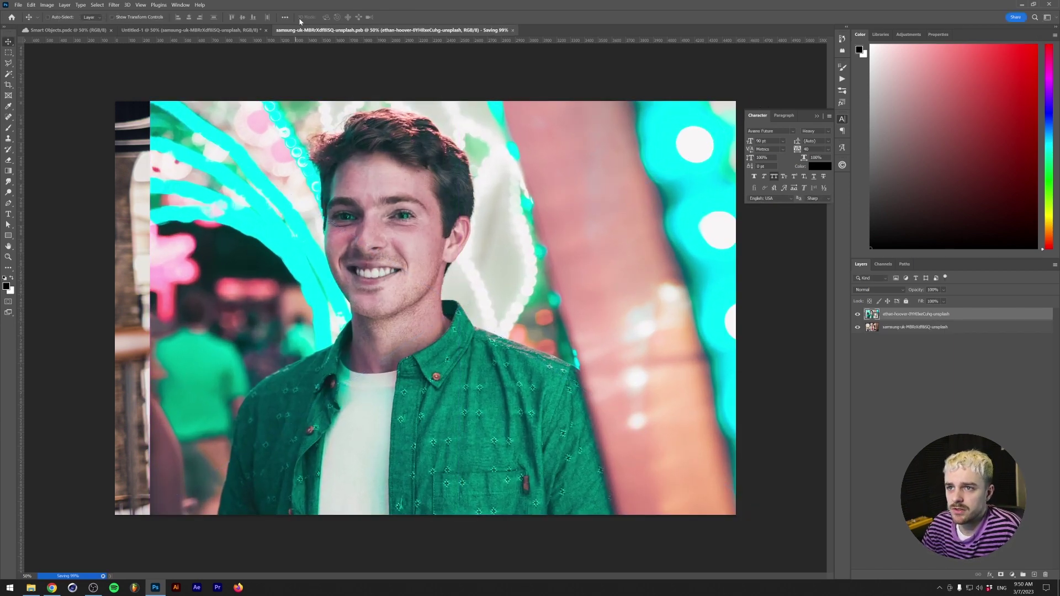
left_click(483, 31)
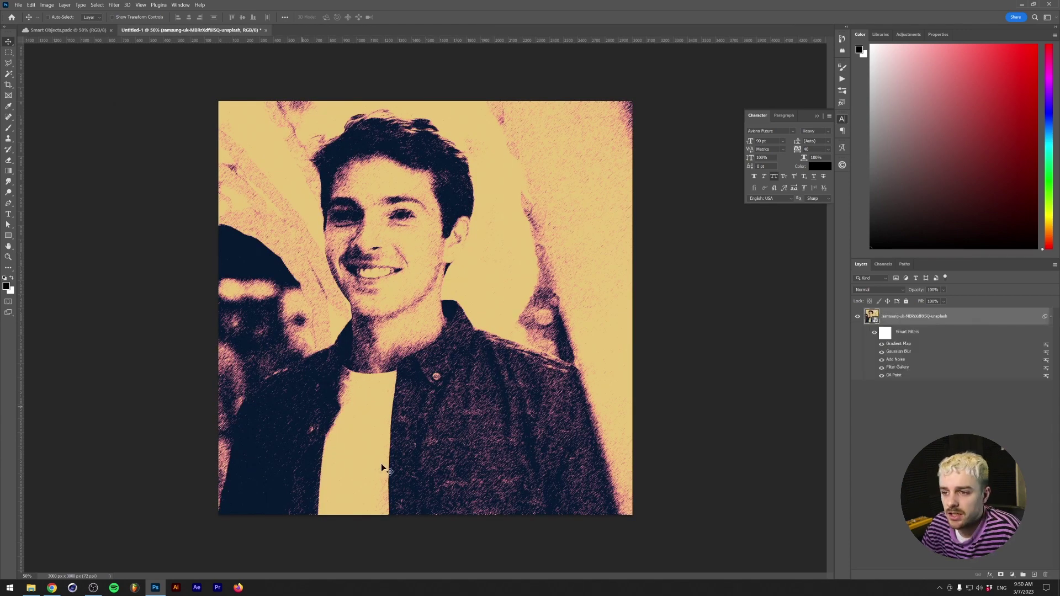